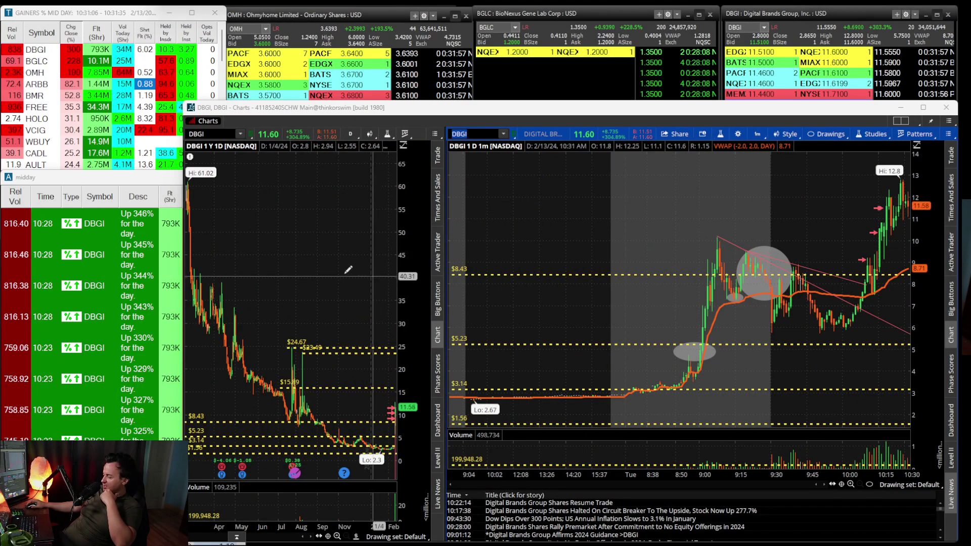
scroll(352, 270, "up", 5)
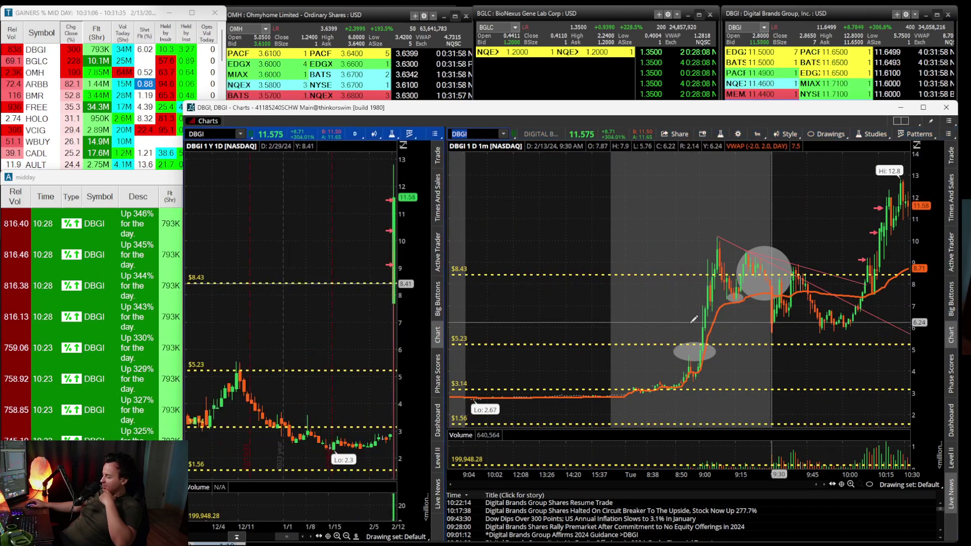
scroll(693, 319, "up", 5)
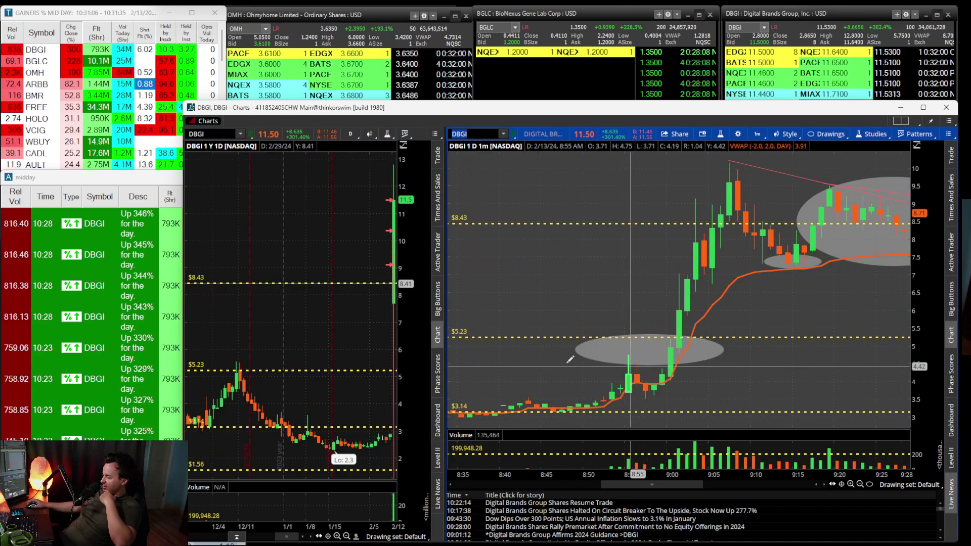
scroll(570, 359, "up", 3)
left_click_drag(645, 479, 788, 475)
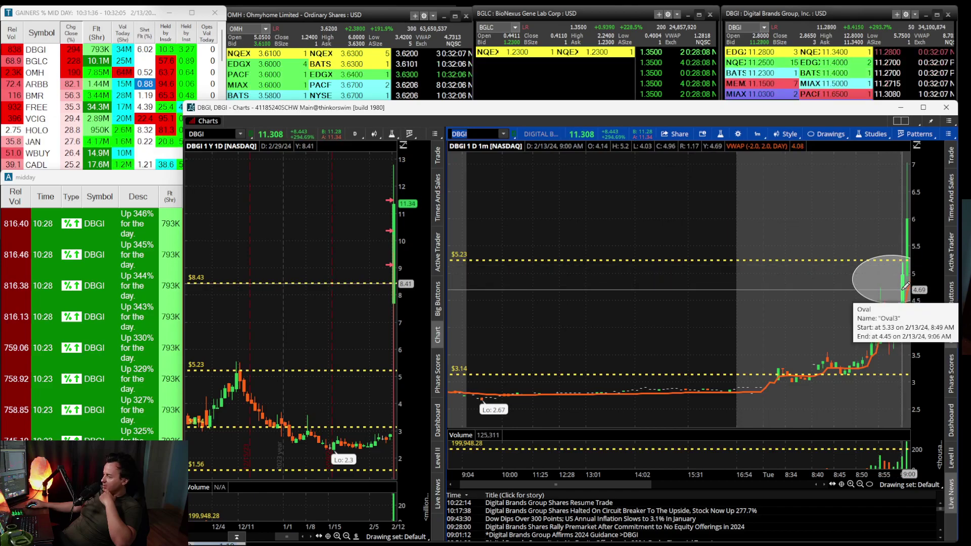
left_click_drag(905, 286, 857, 163)
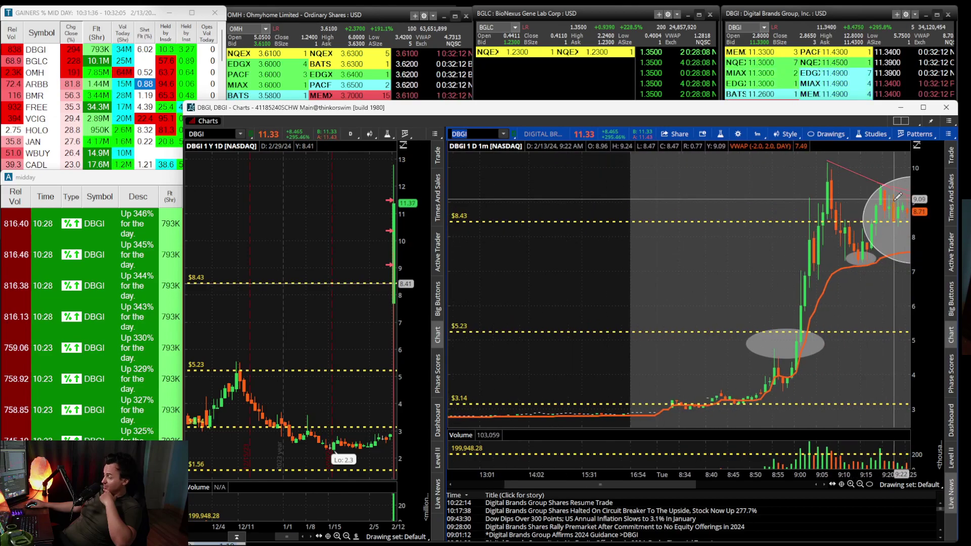
scroll(637, 474, "down", 3)
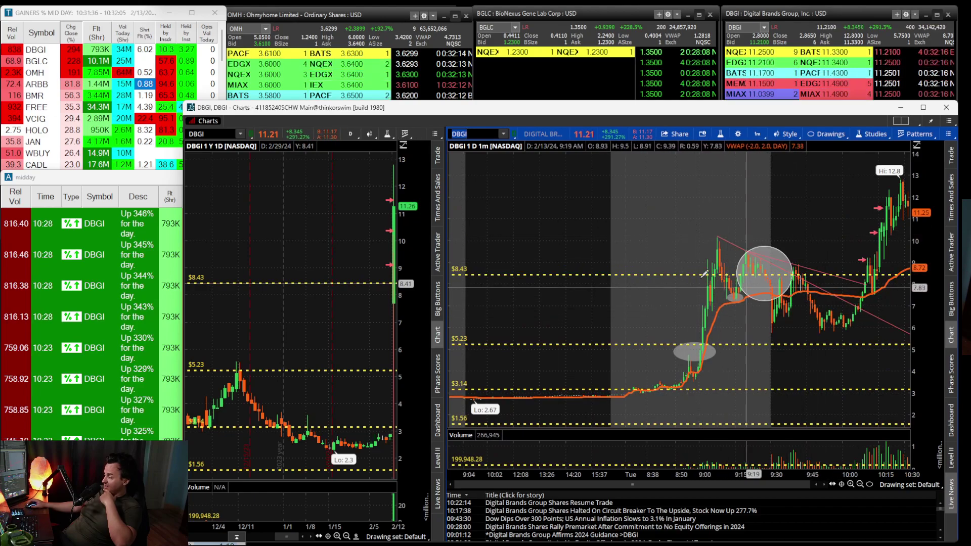
left_click_drag(651, 303, 879, 304)
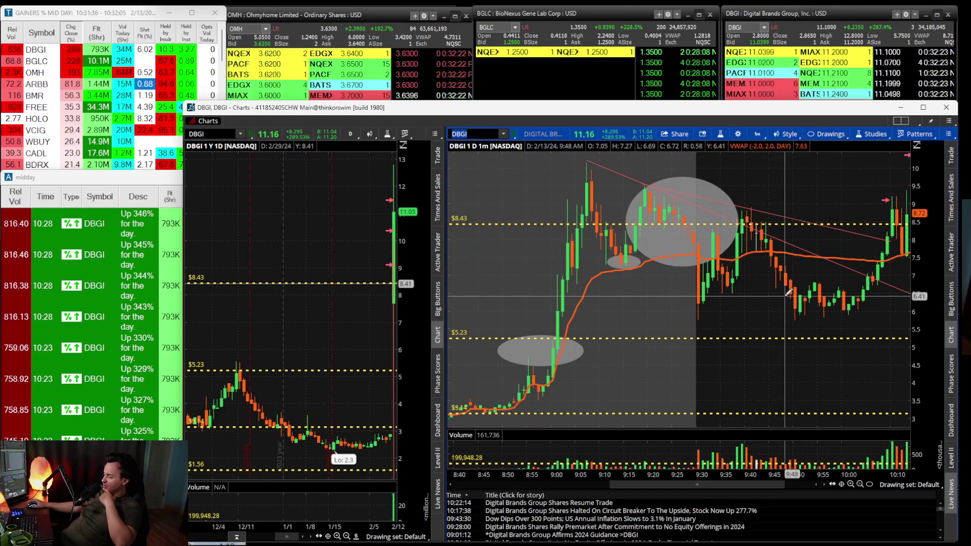
scroll(809, 273, "down", 3)
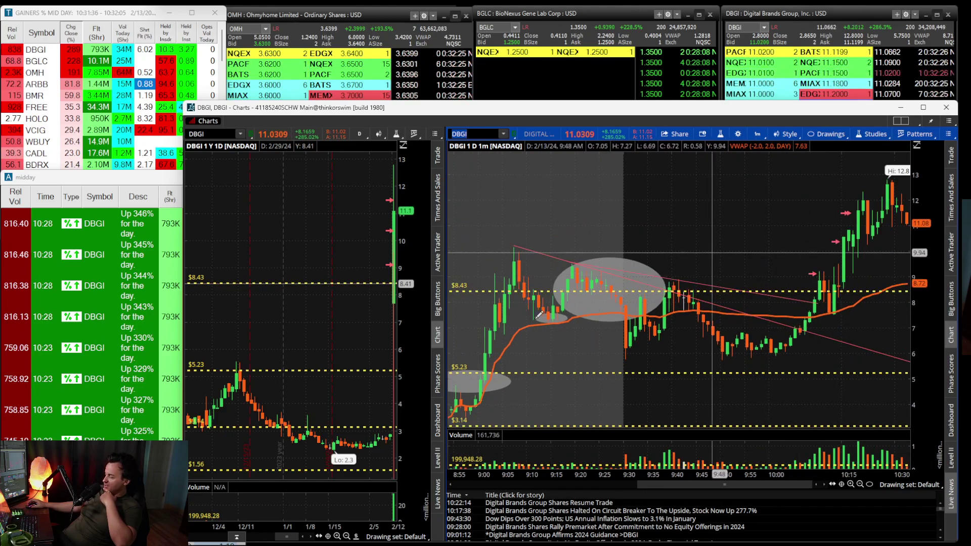
scroll(769, 456, "down", 5)
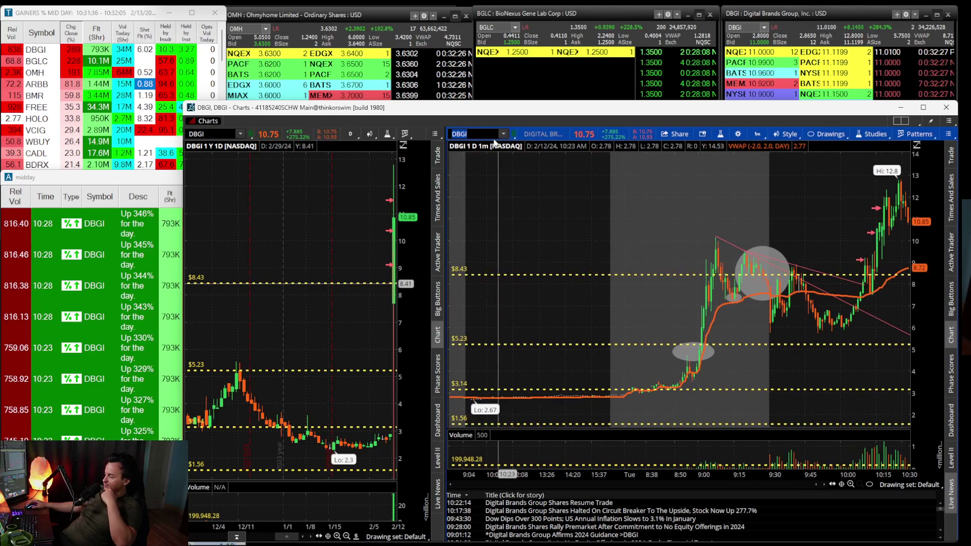
Load BGLC into both charts, zoom the daily chart, and bring up the gainers-table screenshot.
left_click(485, 137)
type("B")
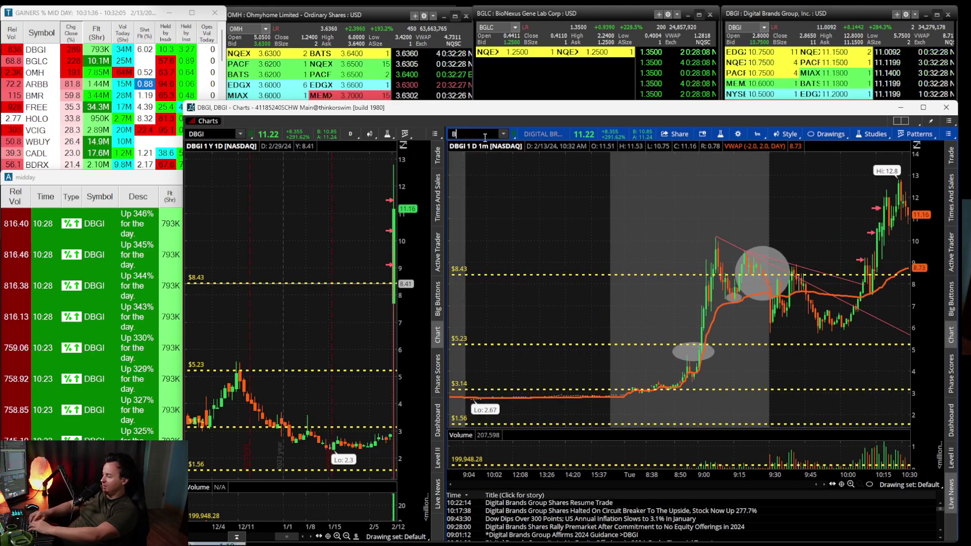
type("GLC")
key("Return")
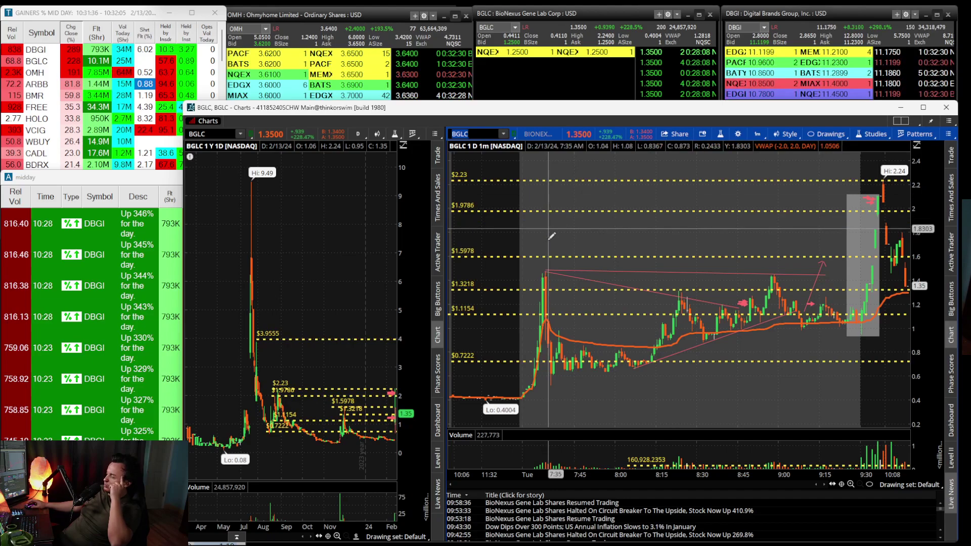
scroll(277, 267, "up", 3)
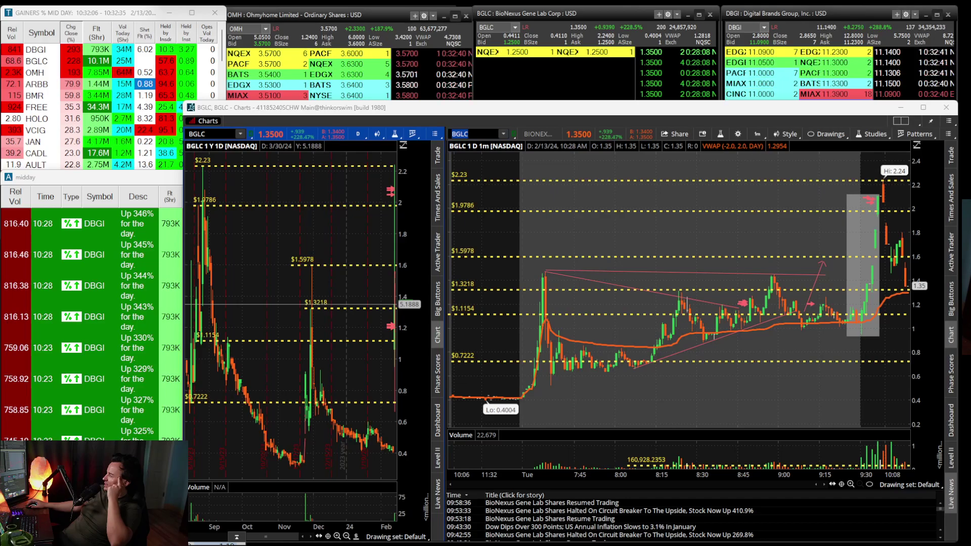
key("alt+Tab")
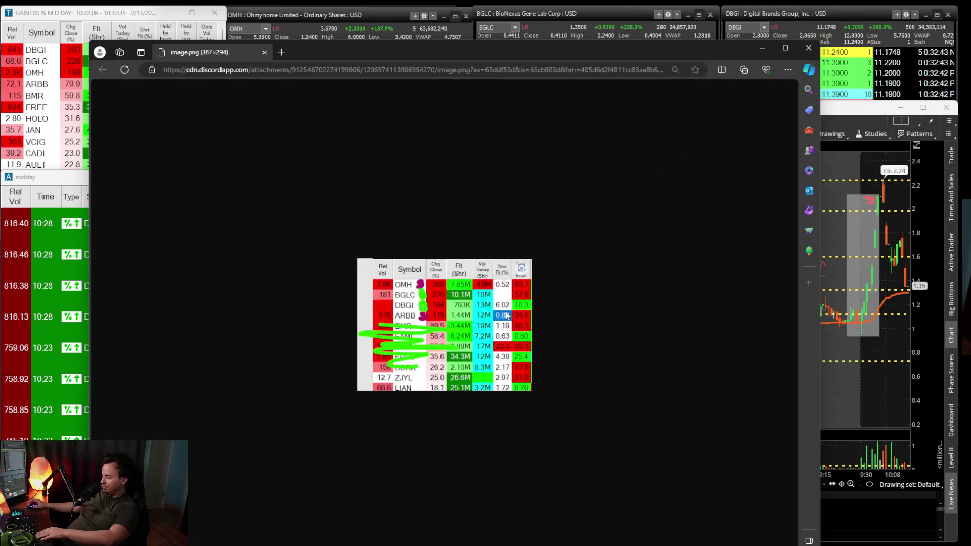
Zoom the gainers-table screenshot to 200%, then minimize Edge to show the BGLC charts.
scroll(509, 303, "up", 5)
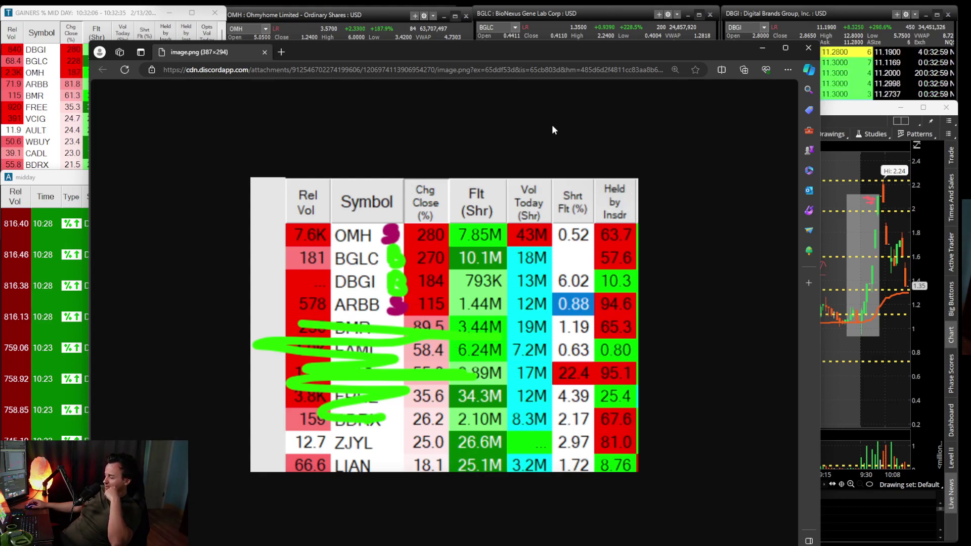
left_click(762, 47)
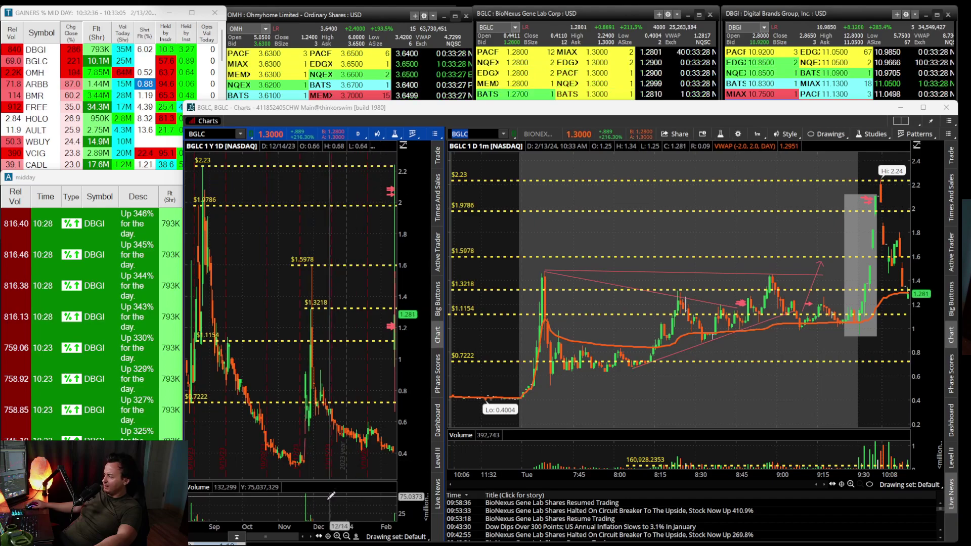
Compress the daily chart to show Aug–Feb, then reload BGLC into both charts after briefly viewing DBGI.
left_click_drag(301, 526, 311, 526)
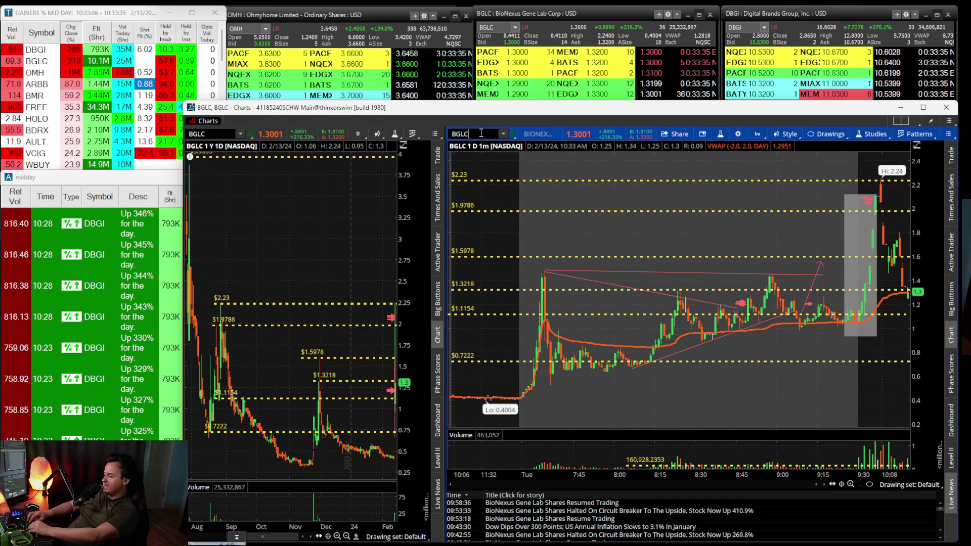
key("BackSpace")
key("BackSpace")
key("BackSpace")
key("BackSpace")
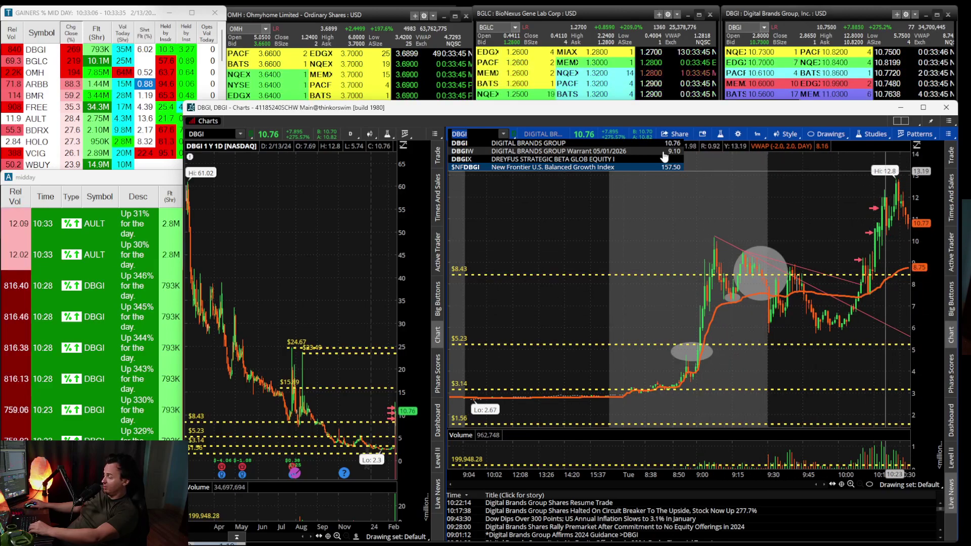
left_click(471, 134)
type("B")
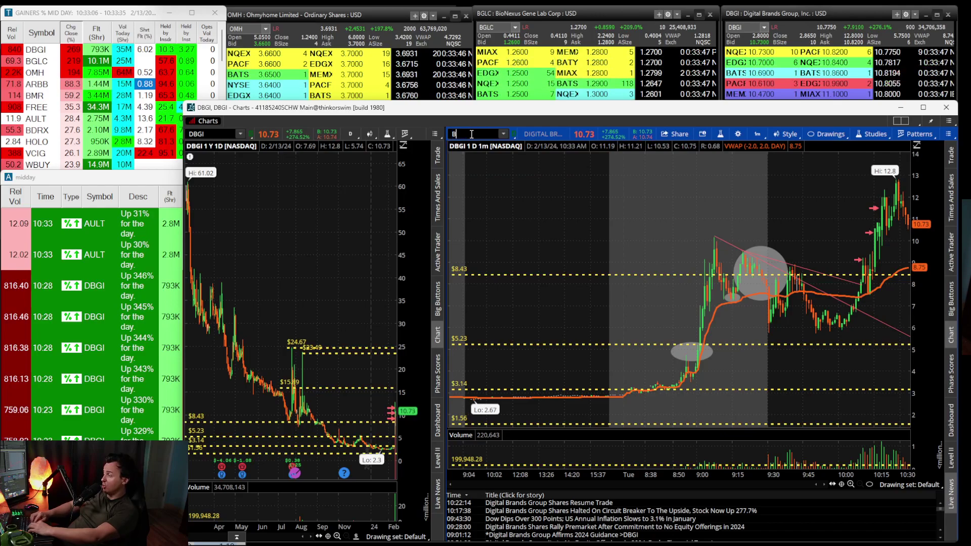
type("GLC")
key("Return")
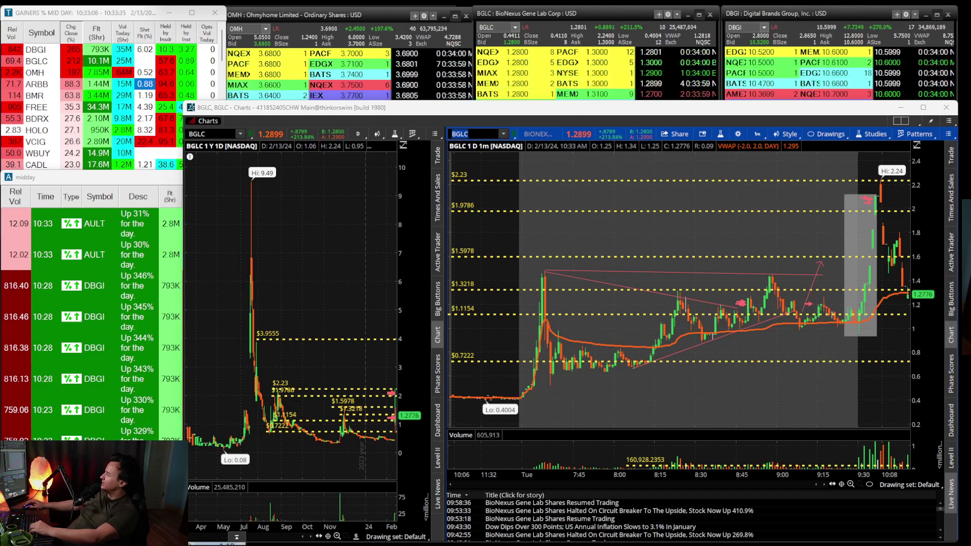
Glance at the gainers screenshot, then load OMH into both charts.
key("alt+Tab")
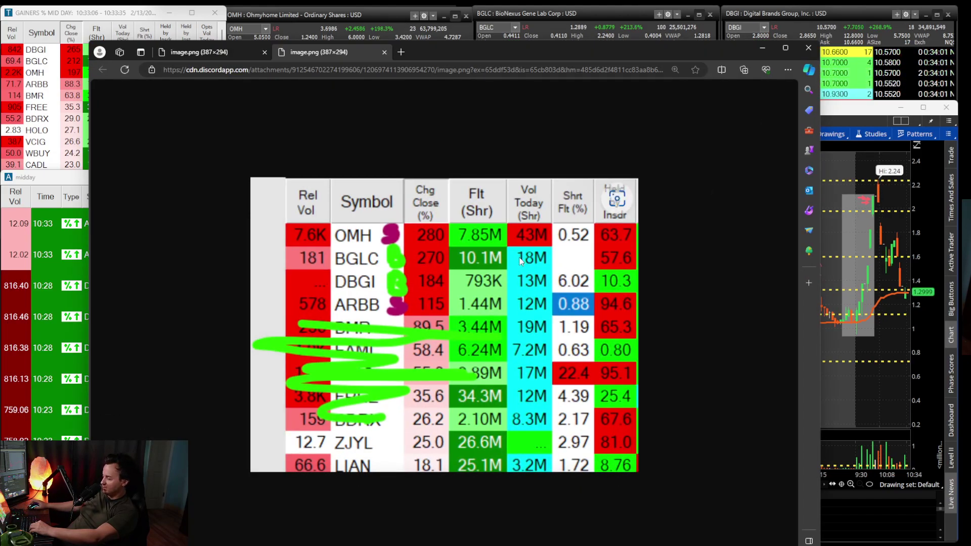
key("alt+Tab")
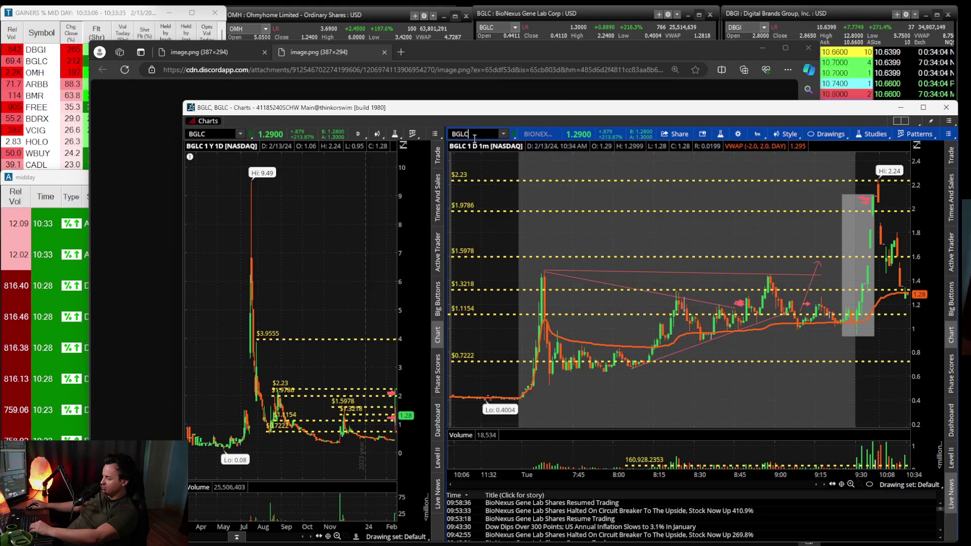
type("OMH")
key("Return")
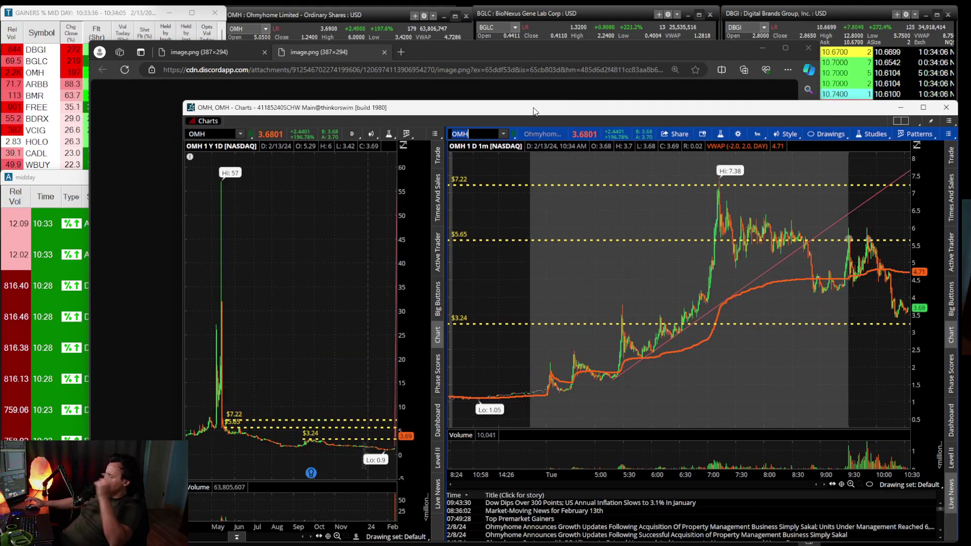
Scroll OMH's 1-minute chart through the 10:00 bars and widen the daily chart to June–February.
left_click_drag(516, 306, 809, 273)
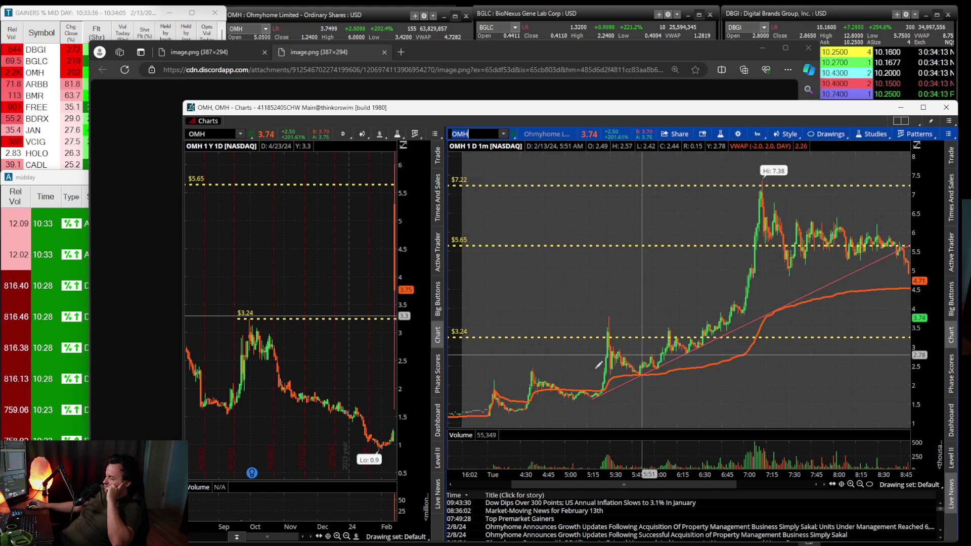
scroll(894, 253, "down", 2)
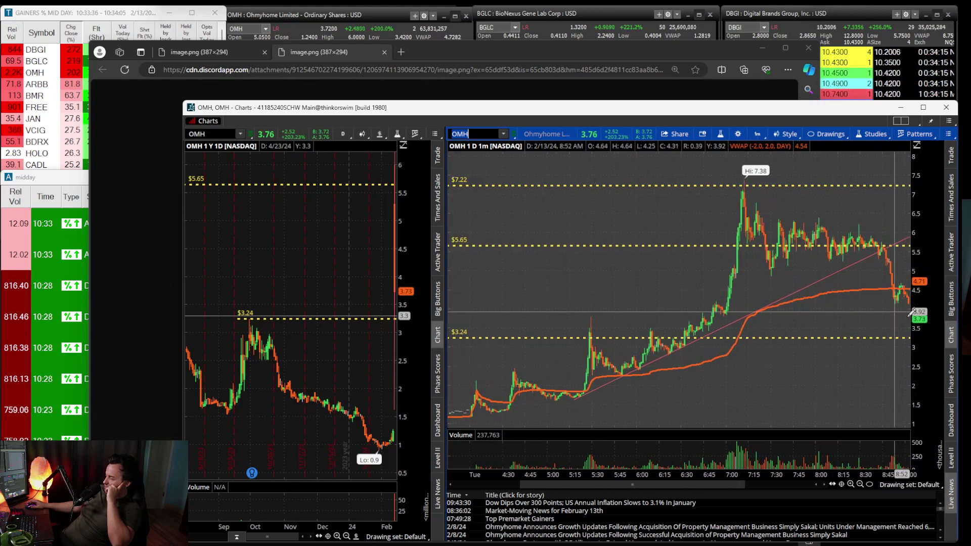
scroll(905, 298, "down", 2)
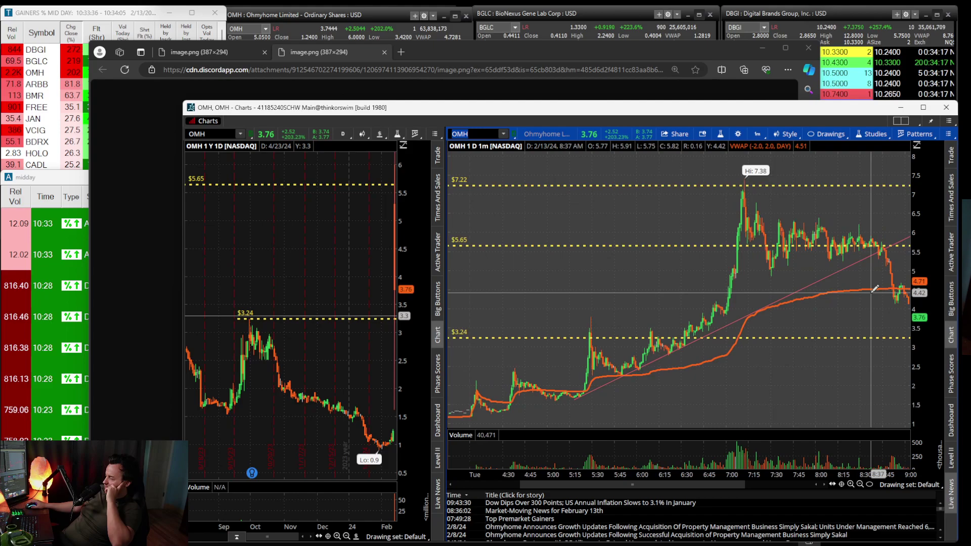
scroll(890, 281, "down", 3)
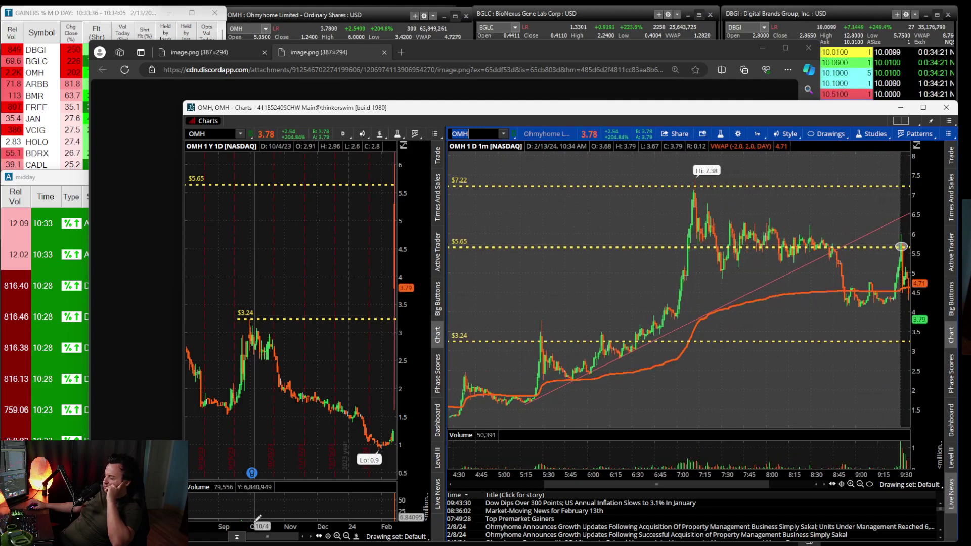
left_click_drag(255, 526, 323, 524)
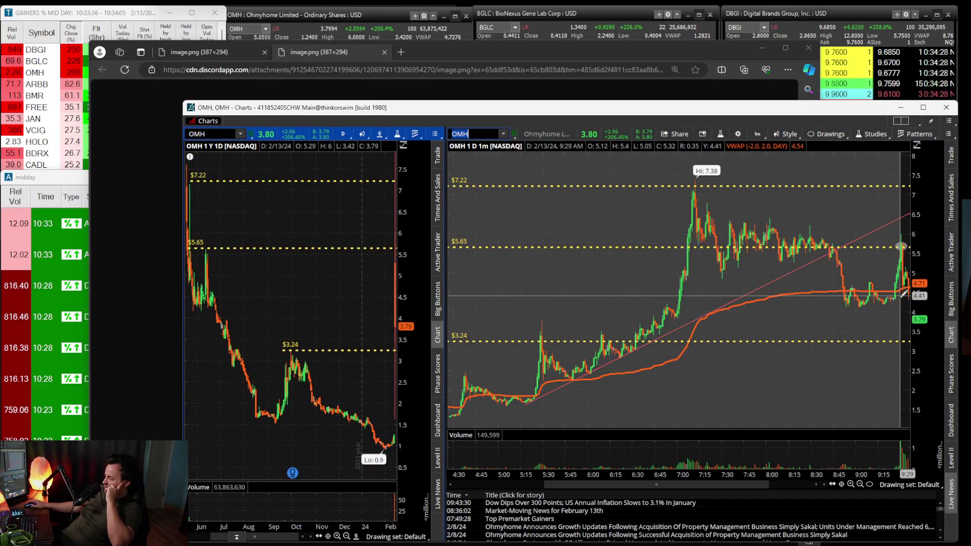
scroll(907, 278, "down", 1)
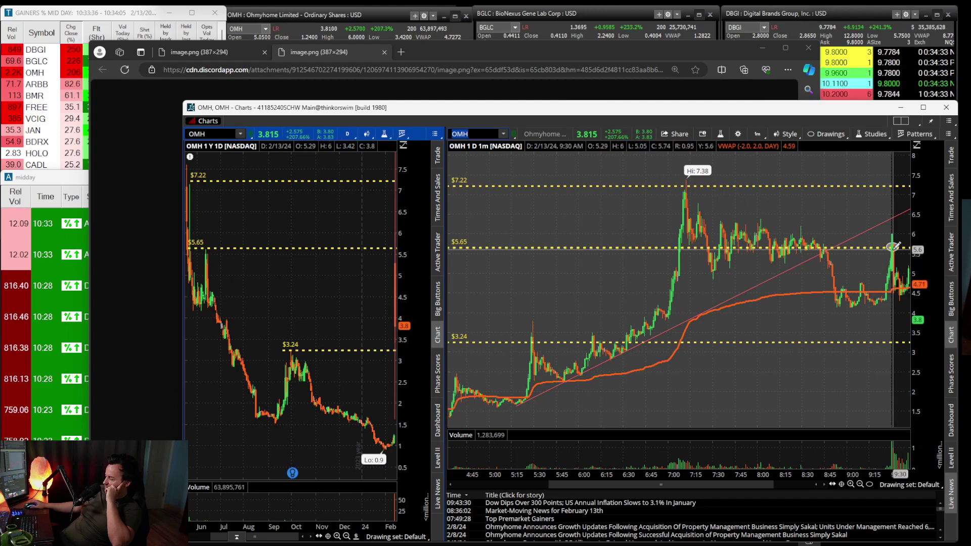
scroll(893, 246, "down", 3)
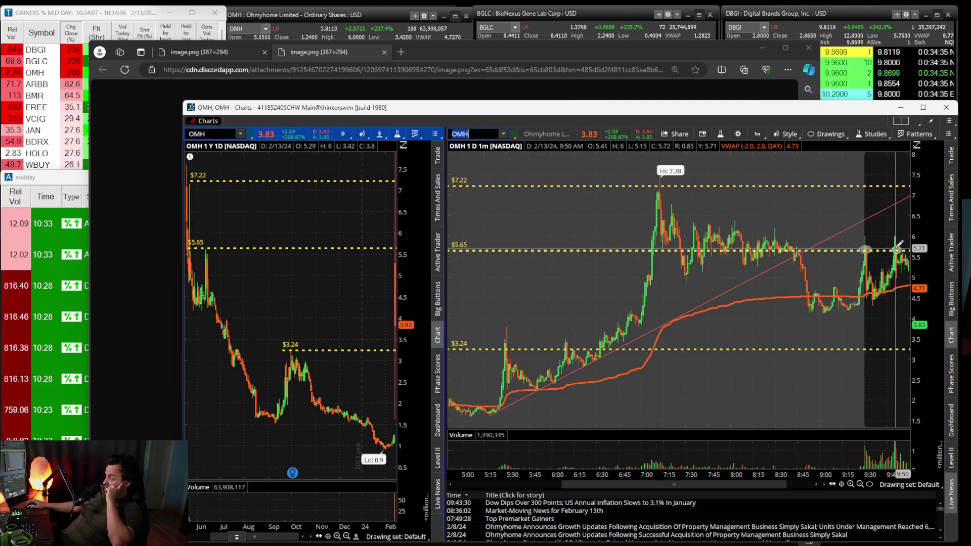
scroll(875, 250, "down", 2)
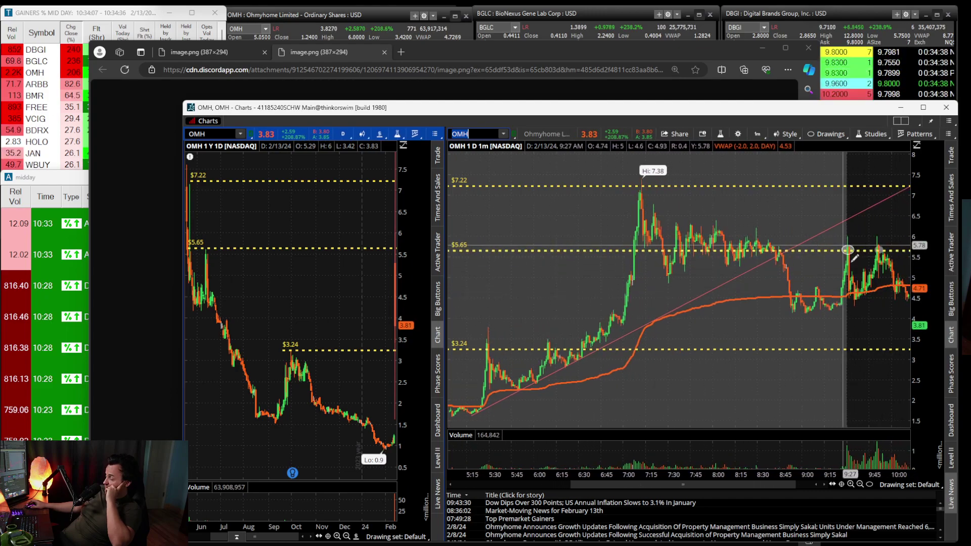
left_click(491, 134)
Load ARBB into both charts and zoom the daily chart on December–February around the $4.52 spike.
type("ARBB")
key("Return")
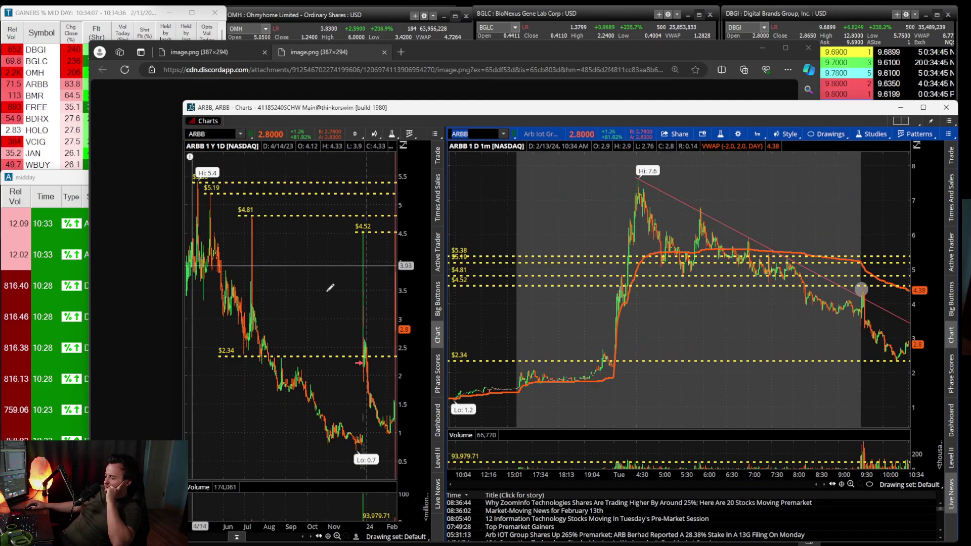
scroll(329, 288, "up", 1)
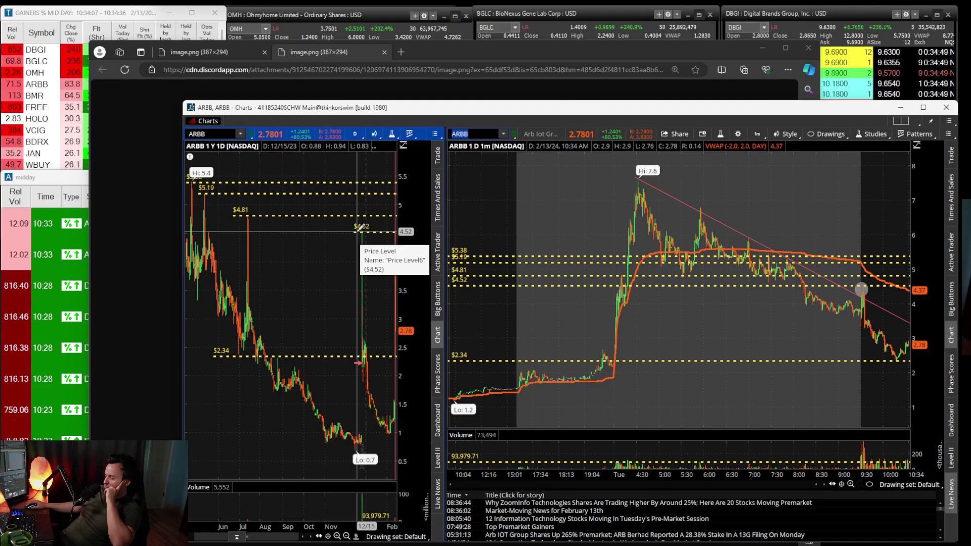
scroll(360, 229, "up", 5)
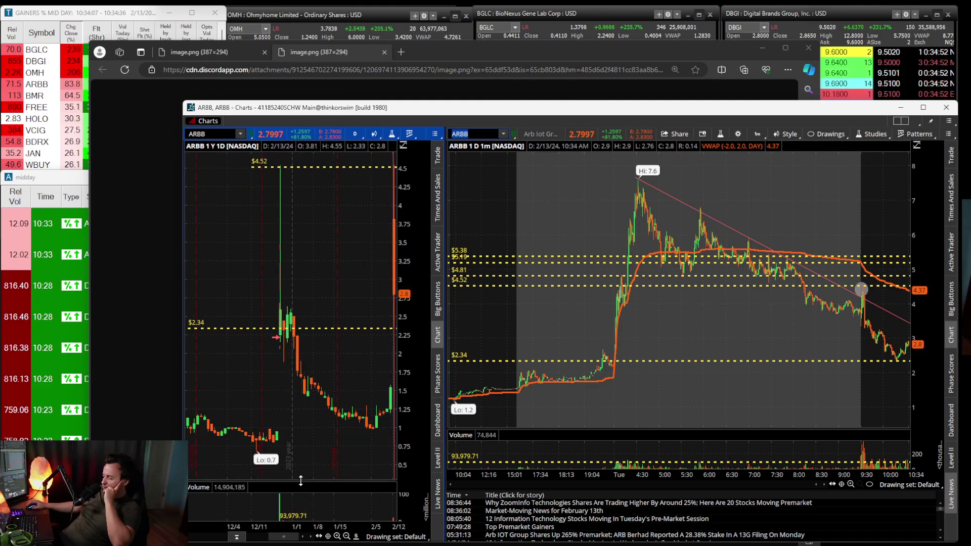
mouse_move(301, 481)
left_mouse_down()
mouse_move(299, 323)
mouse_move(309, 479)
left_mouse_up()
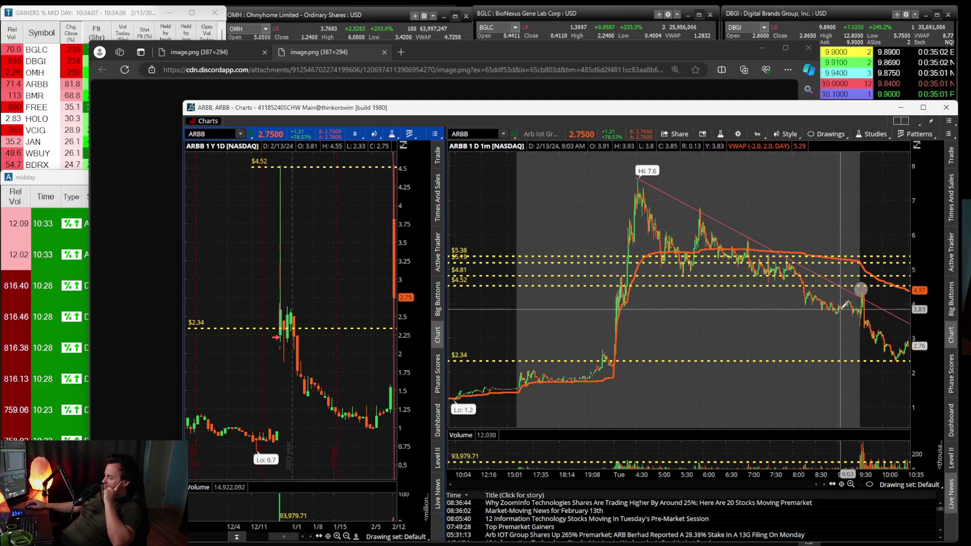
scroll(824, 314, "up", 3)
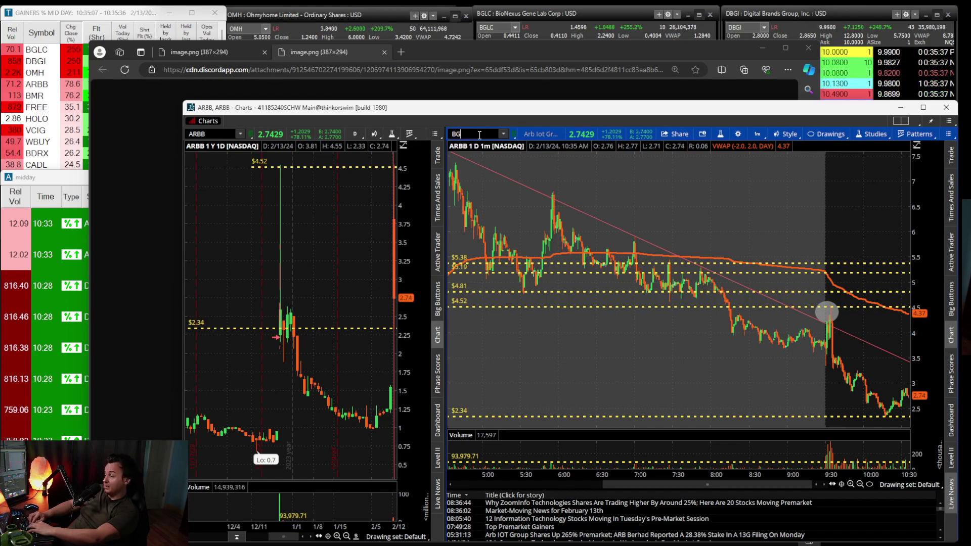
Switch both charts to BGLC, then clear the entry and load DBGI.
type("LC")
key("Return")
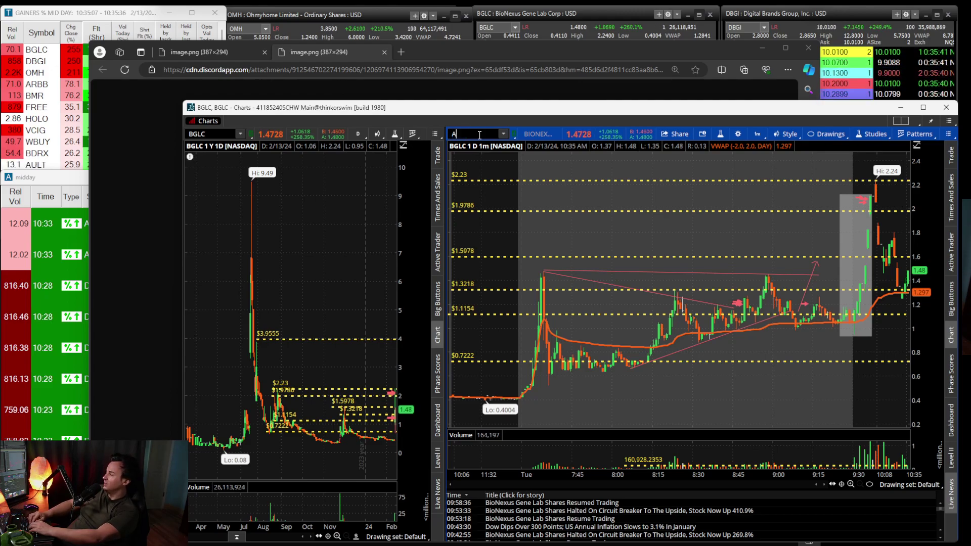
key("BackSpace")
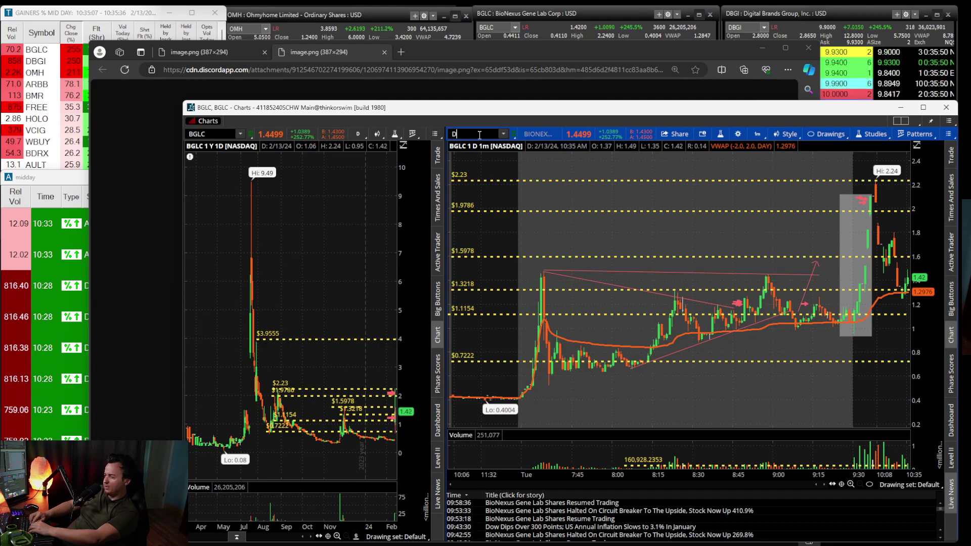
type("GI")
key("Return")
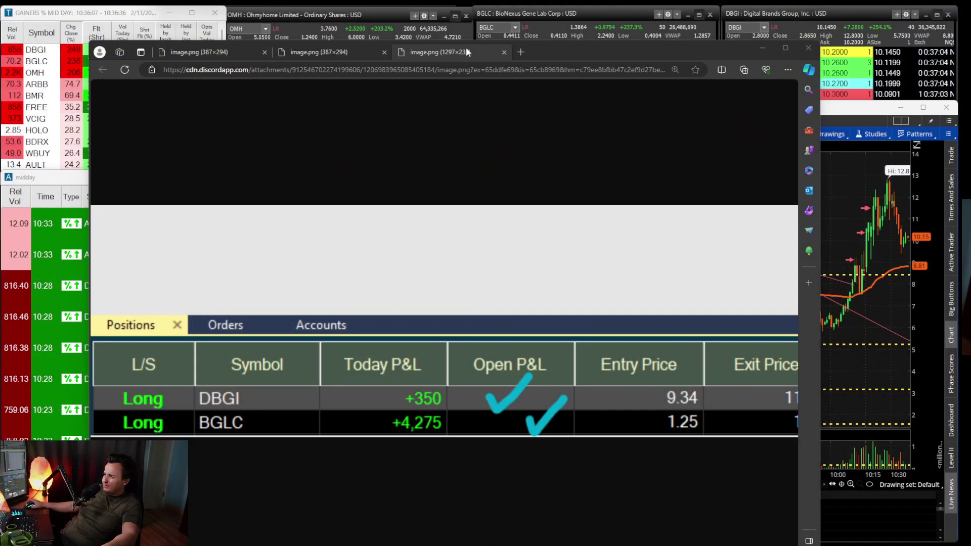
Reset the positions P&L screenshot to actual size with Ctrl+0, then minimize Edge.
key("ctrl+0")
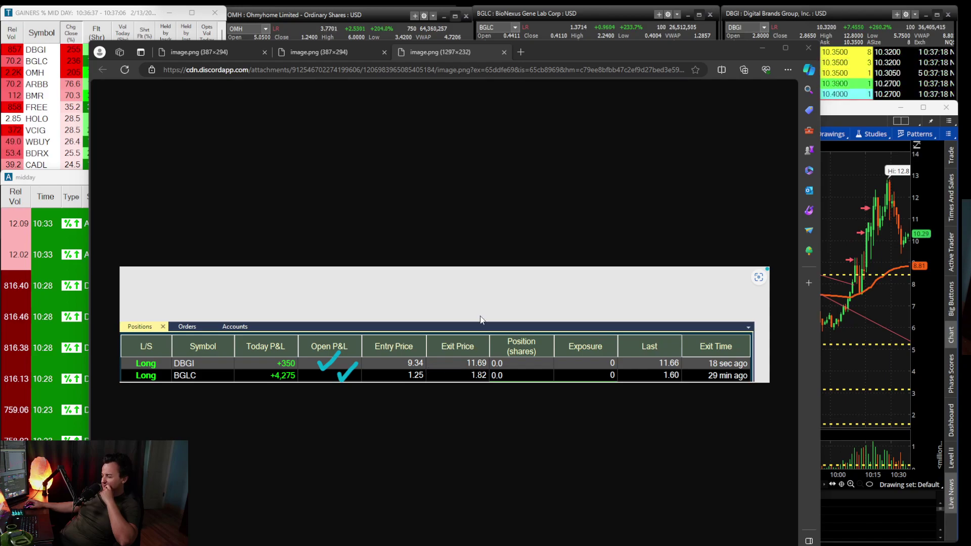
left_click(763, 49)
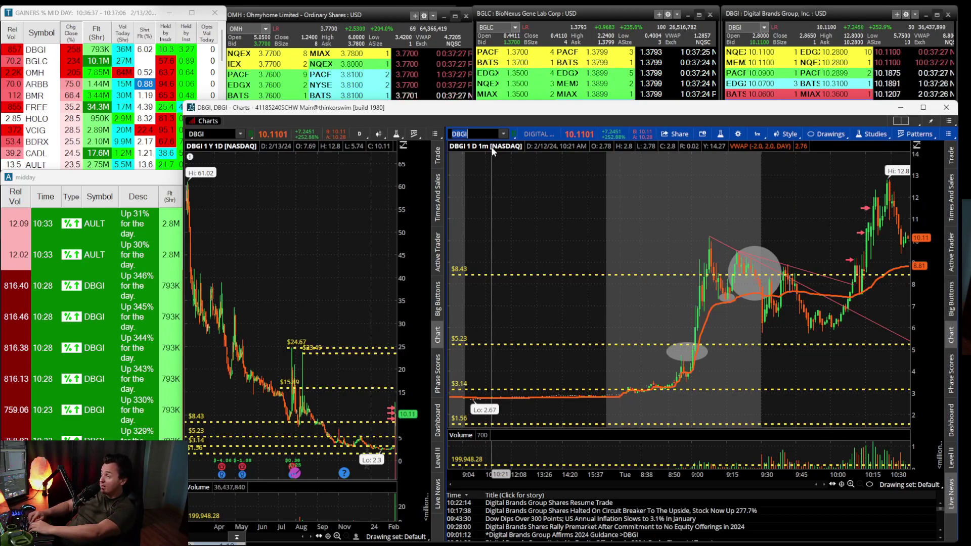
type("BGLC")
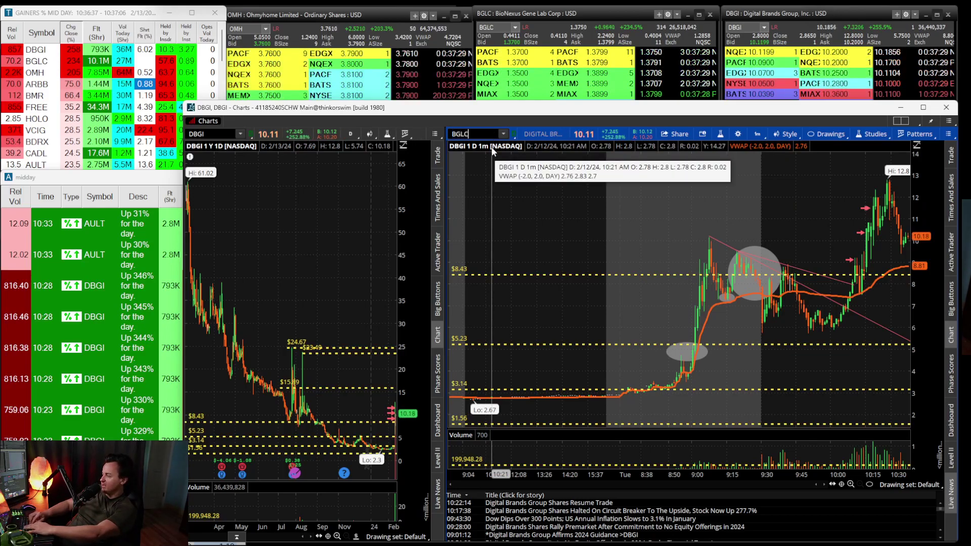
key("Return")
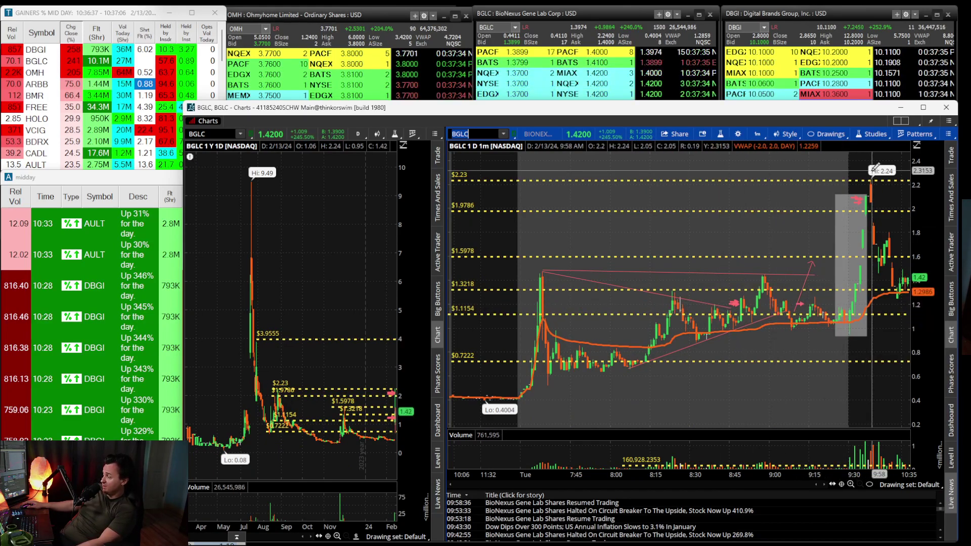
left_click(473, 134)
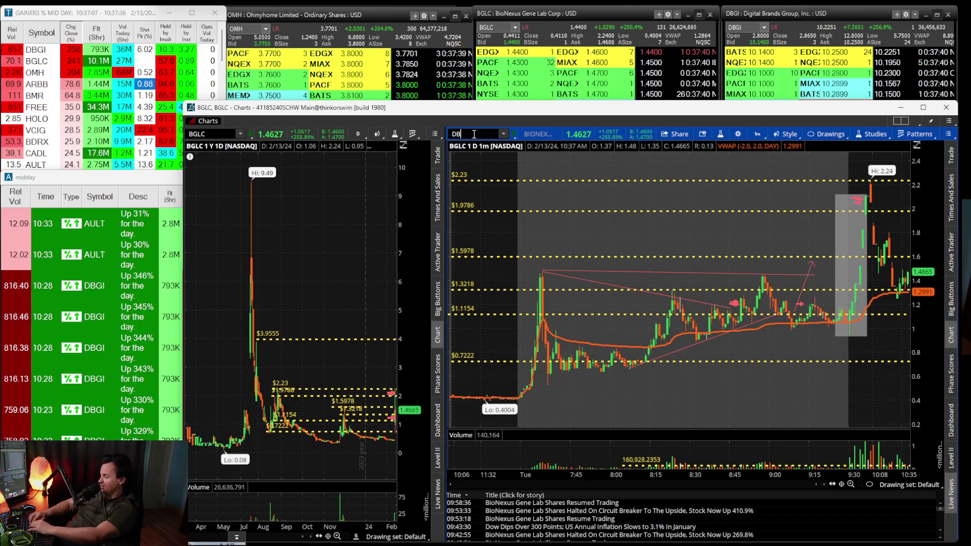
type("GI")
key("Return")
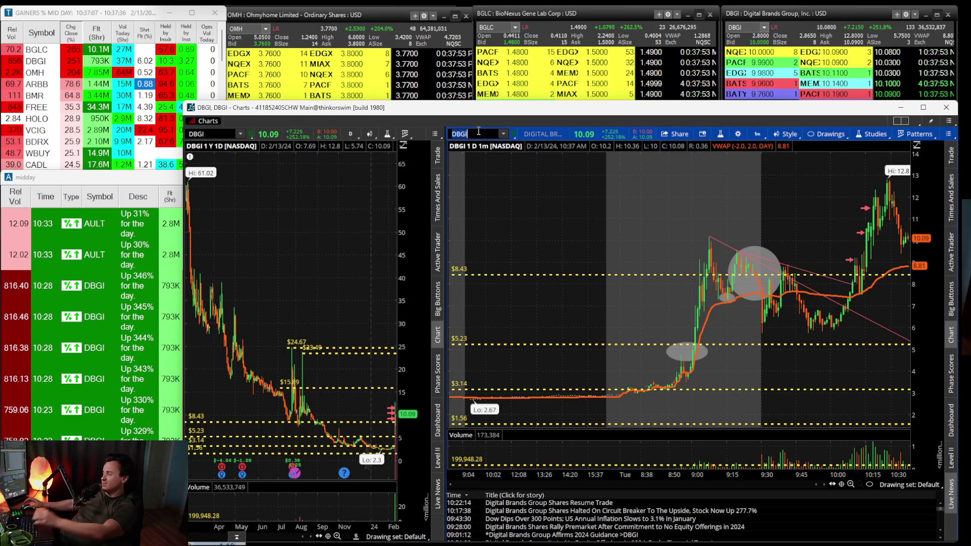
Load ARBB on both charts and zoom its daily chart into November through February.
key("Return")
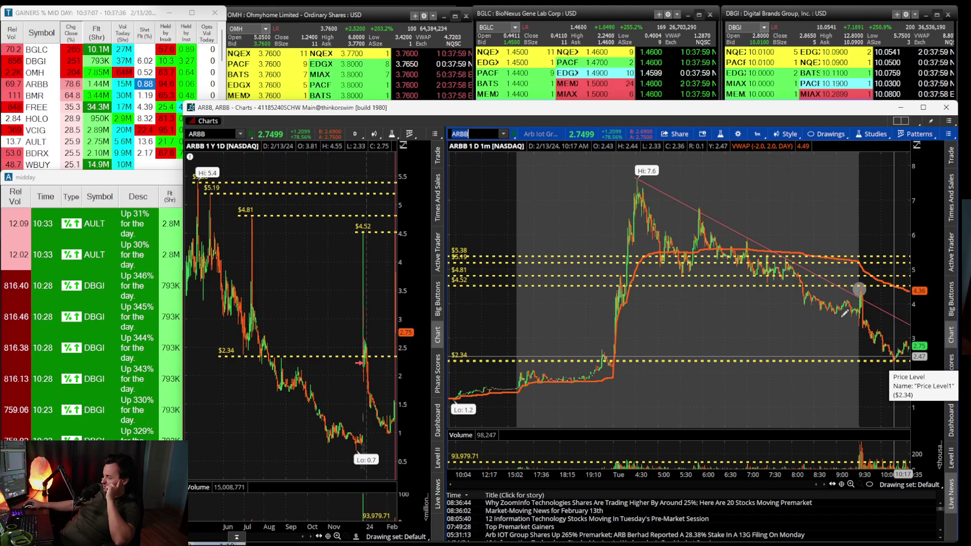
scroll(399, 260, "up", 3)
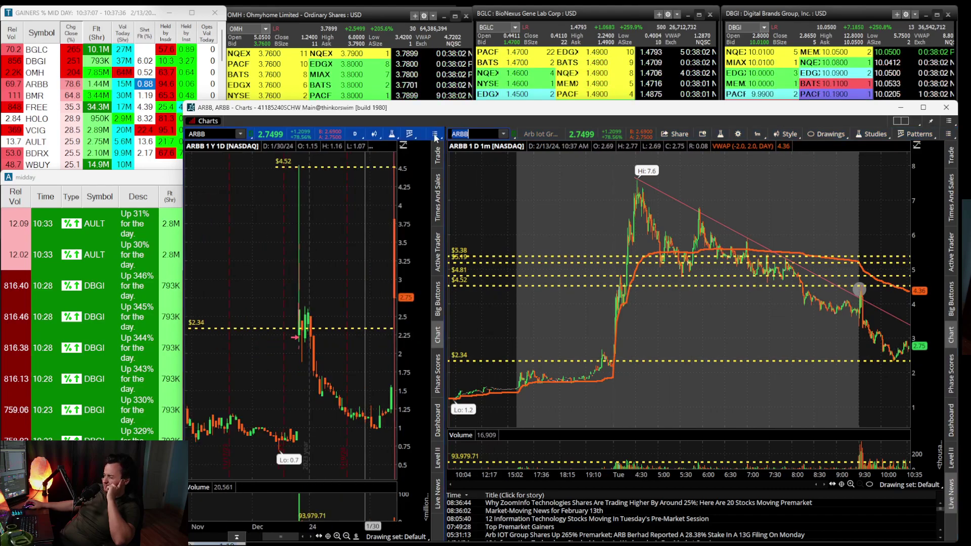